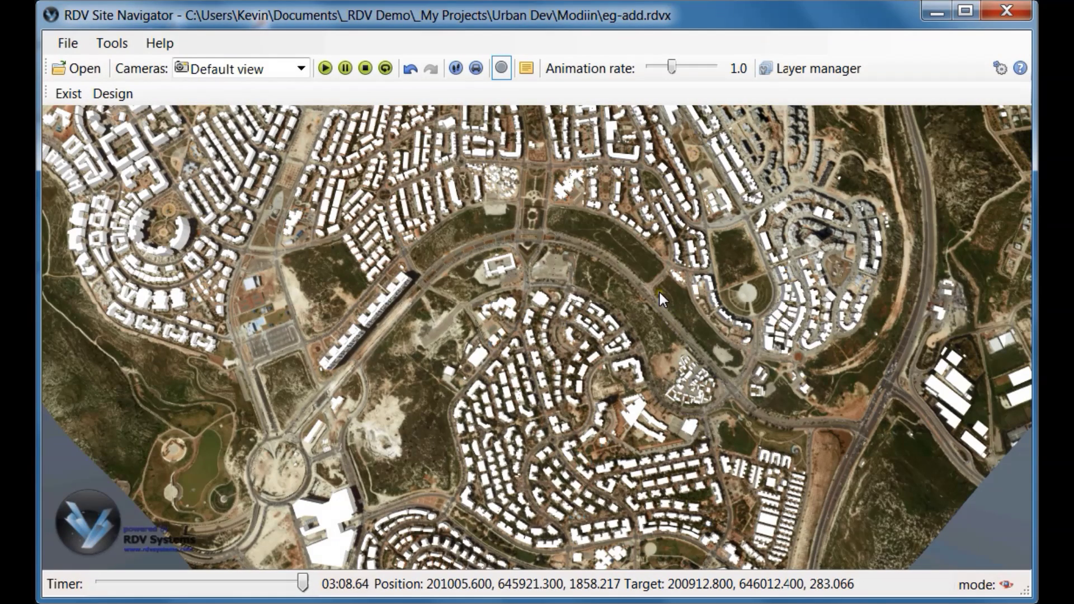
# Zoom over central Modiin, preview the Design layer, return to Exist, and list the saved cameras.
pyautogui.scroll(5, 660, 290)
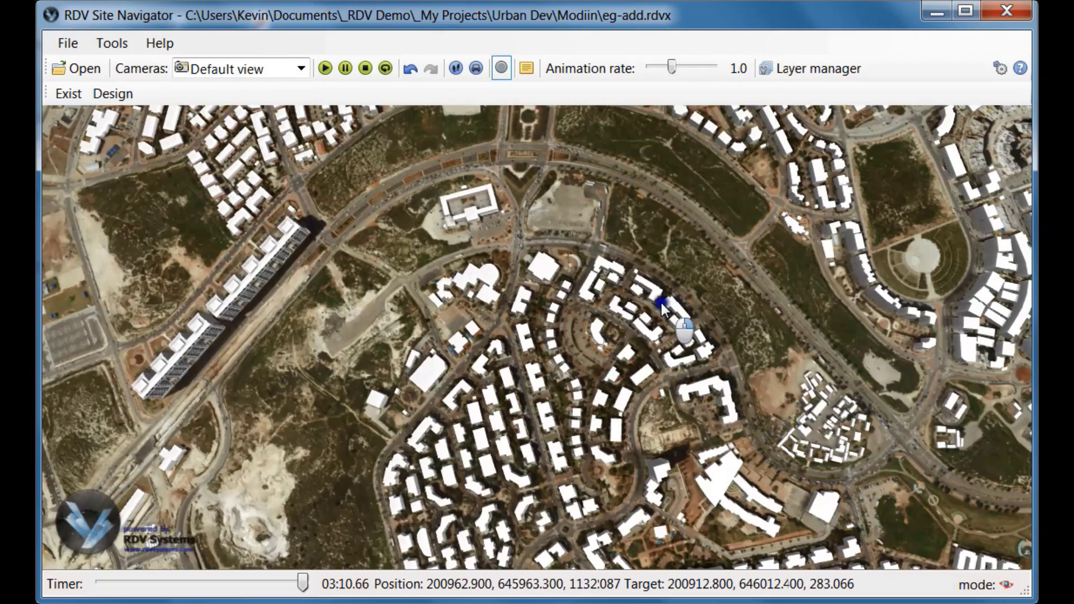
pyautogui.scroll(-2, 661, 307)
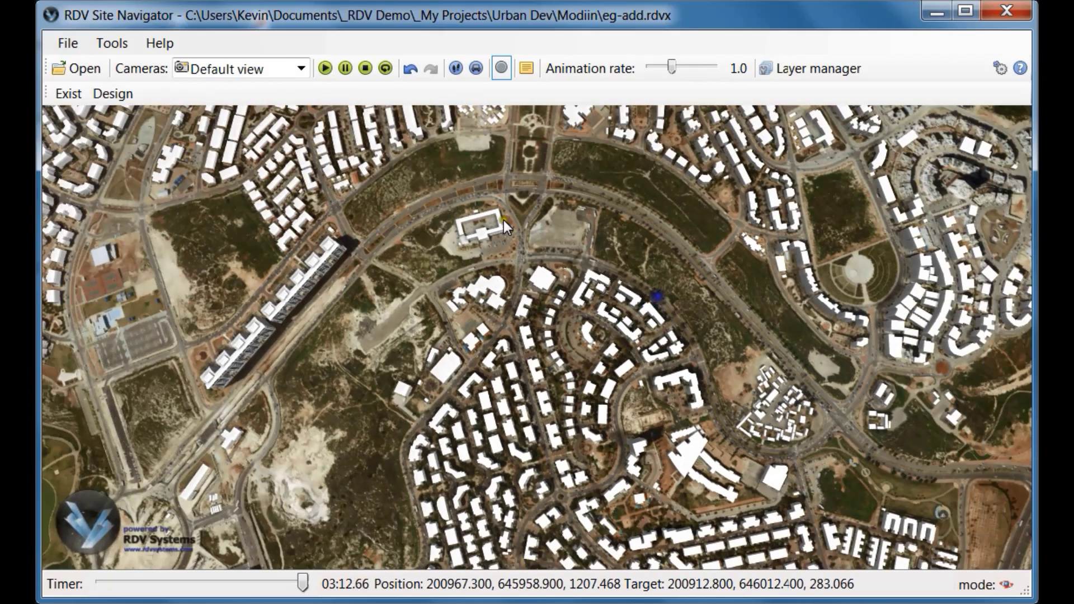
pyautogui.click(116, 93)
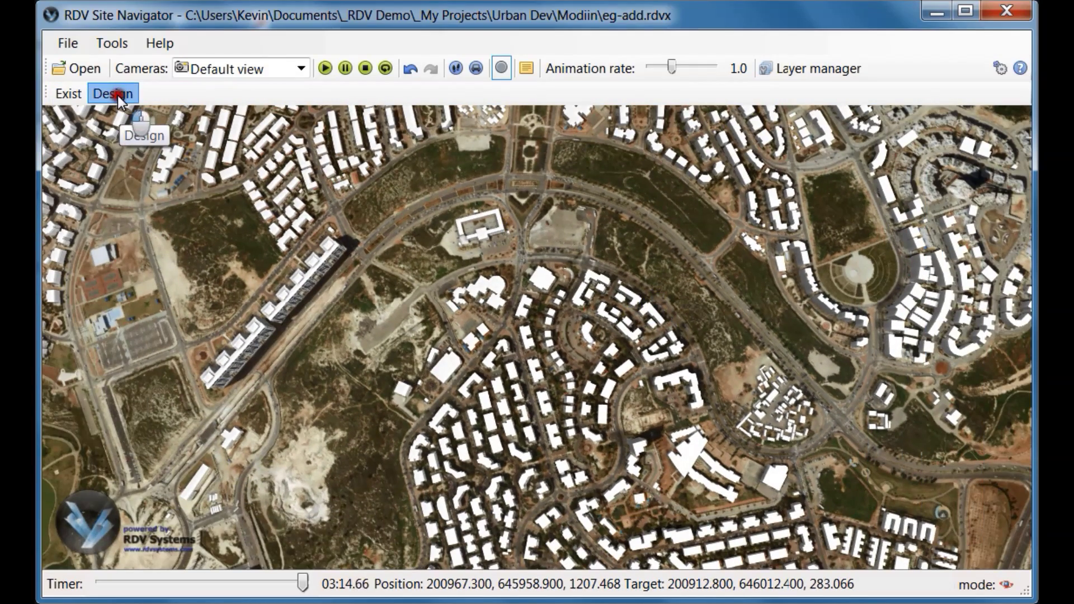
pyautogui.click(60, 92)
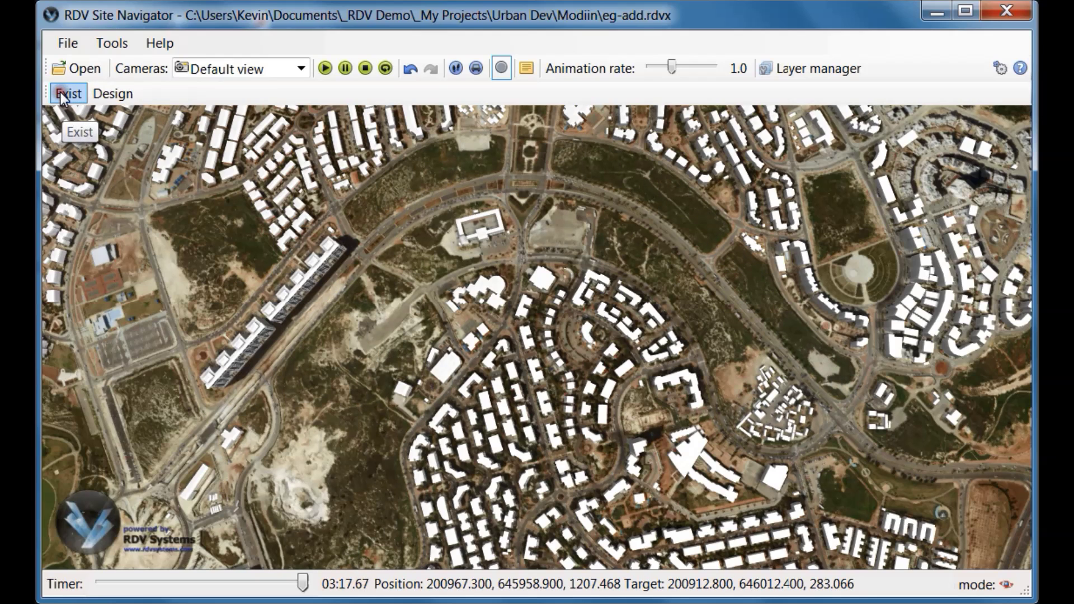
pyautogui.click(302, 68)
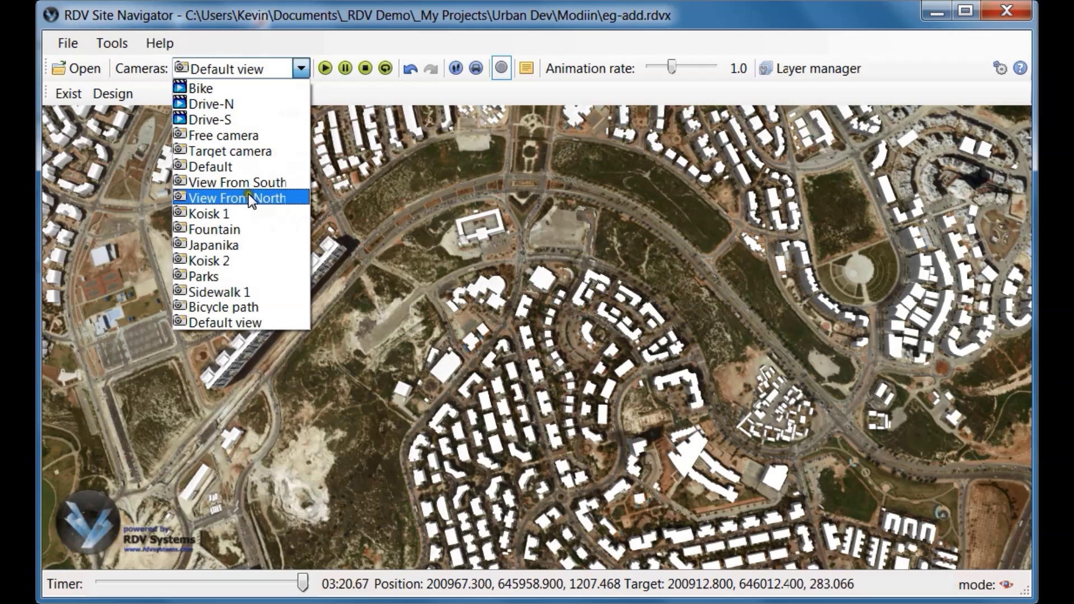
# Switch to the View From North camera with Design shown and fly into the street plaza.
pyautogui.click(251, 199)
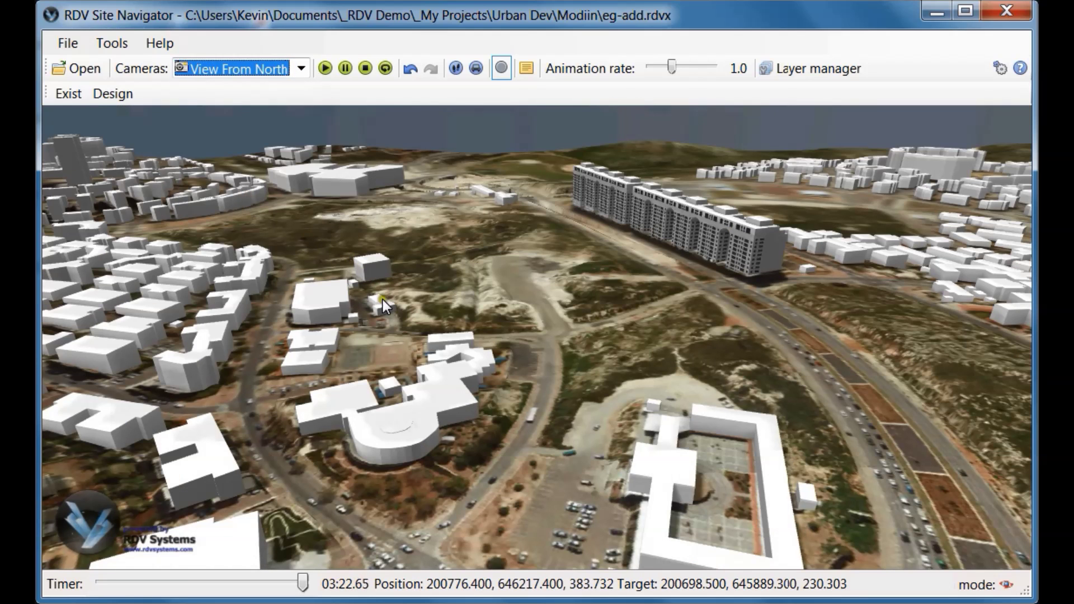
pyautogui.click(111, 88)
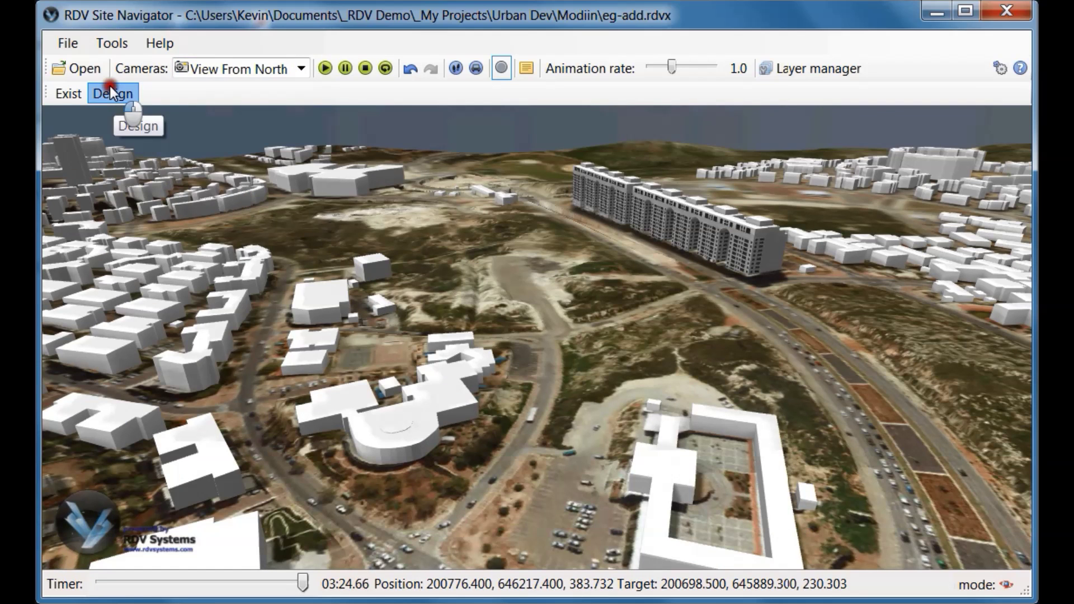
pyautogui.click(566, 314)
pyautogui.moveTo(567, 315)
pyautogui.mouseDown()
pyautogui.moveTo(555, 307)
pyautogui.moveTo(556, 344)
pyautogui.moveTo(597, 332)
pyautogui.moveTo(599, 348)
pyautogui.moveTo(599, 335)
pyautogui.mouseUp()
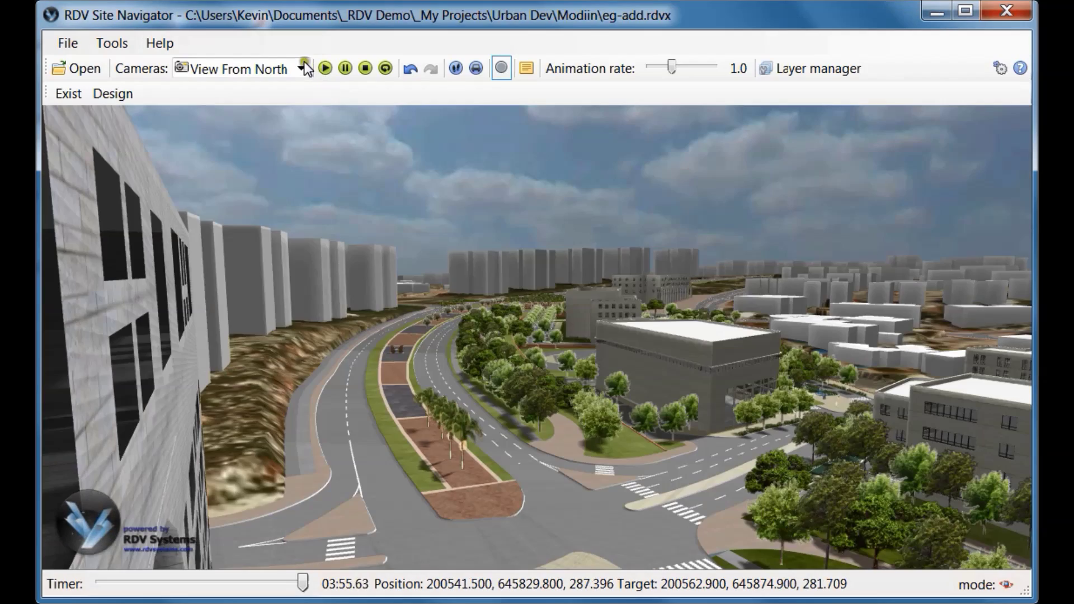
# Jump to the Koisk 1 camera, orbit the tree-lined street and turn along the new road.
pyautogui.click(300, 68)
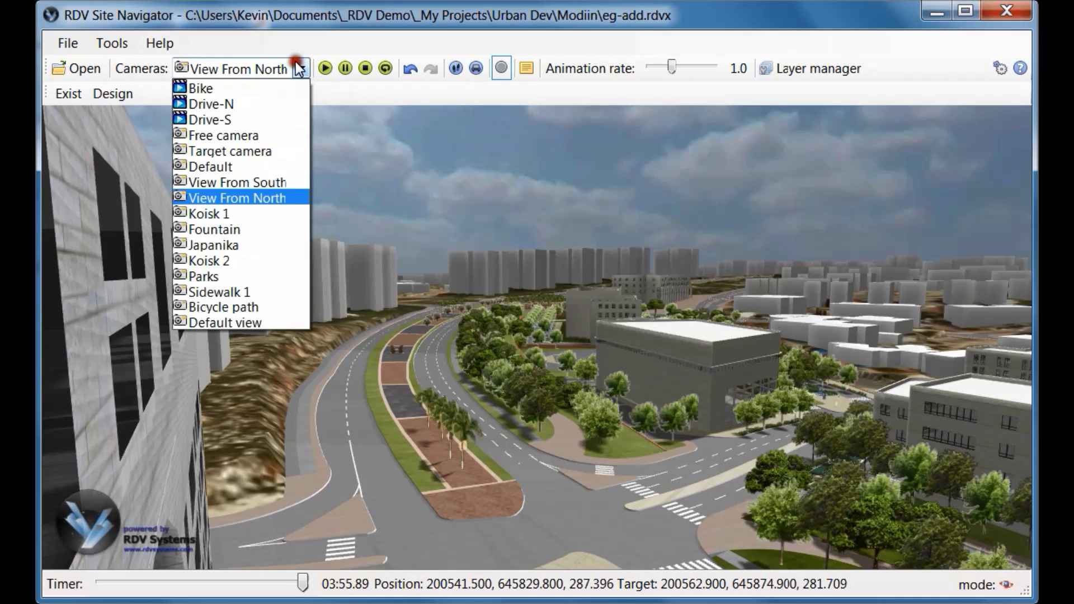
pyautogui.click(250, 213)
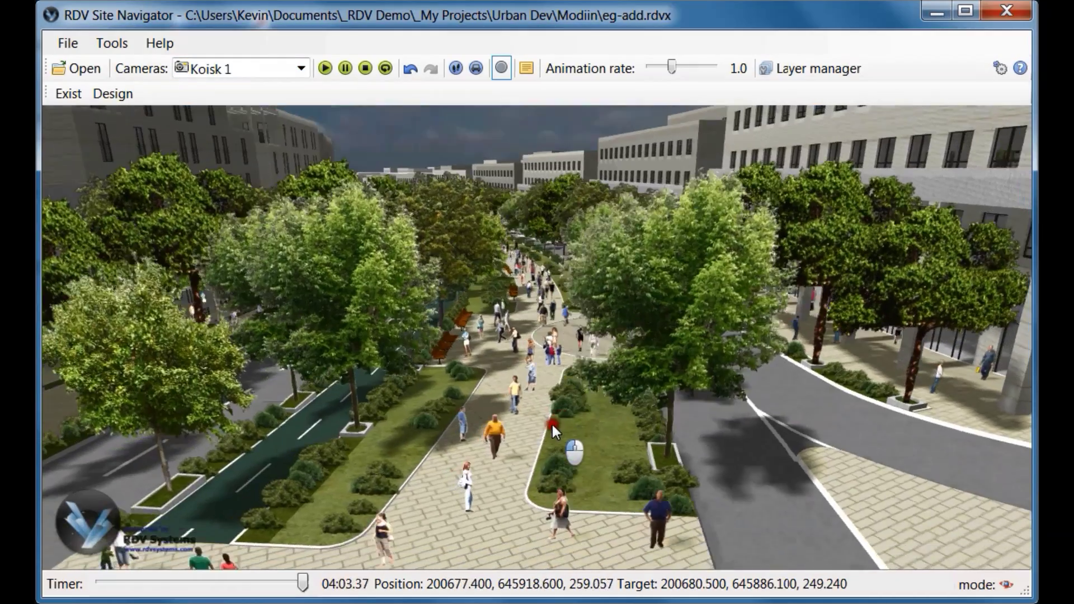
pyautogui.moveTo(552, 422); pyautogui.dragTo(754, 443)
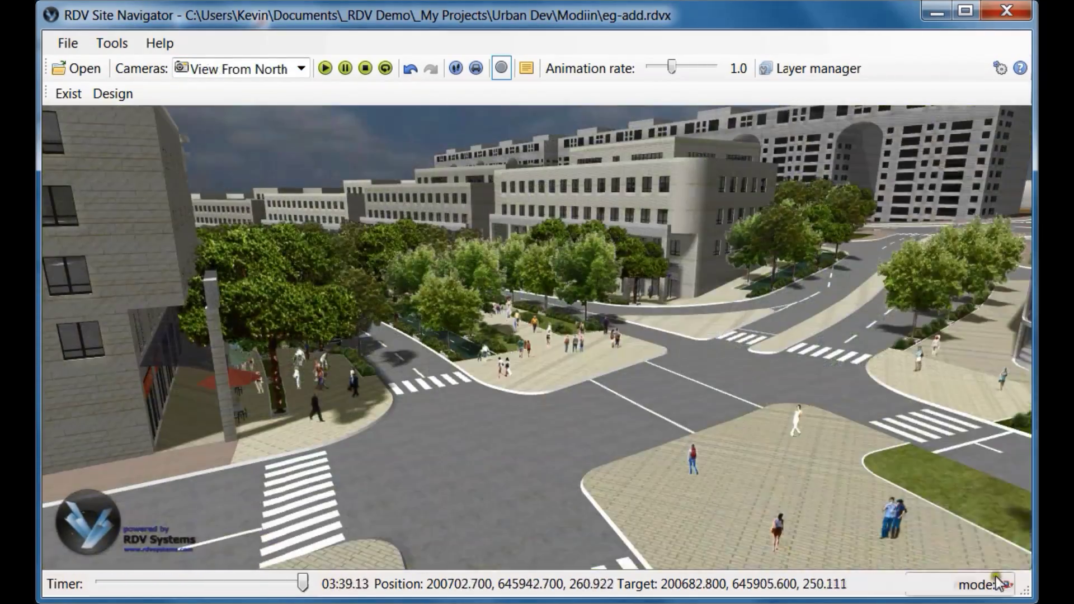
pyautogui.click(996, 585)
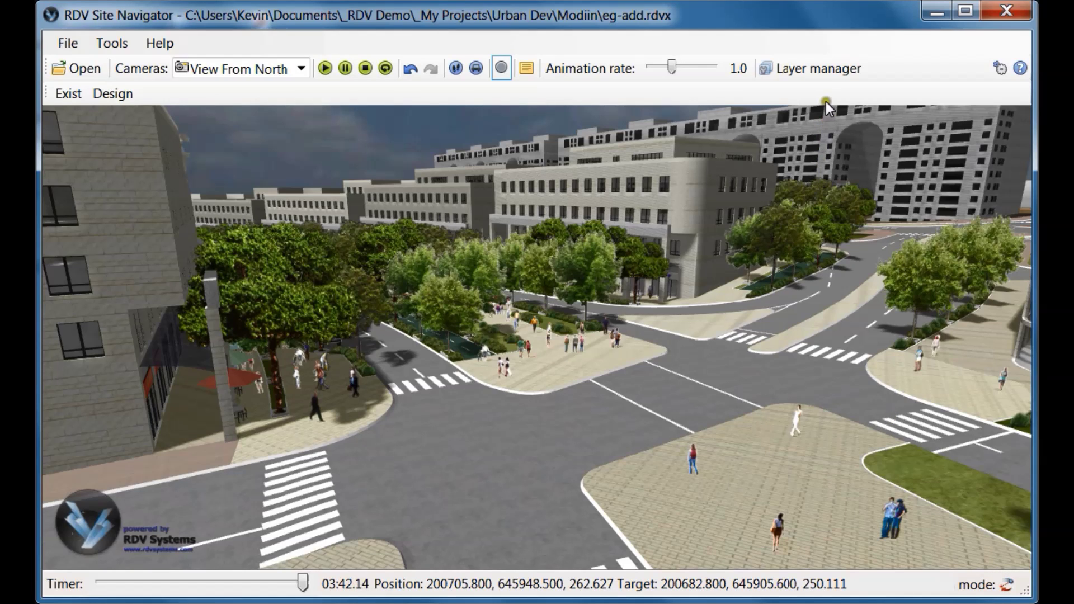
pyautogui.moveTo(830, 109); pyautogui.dragTo(770, 163)
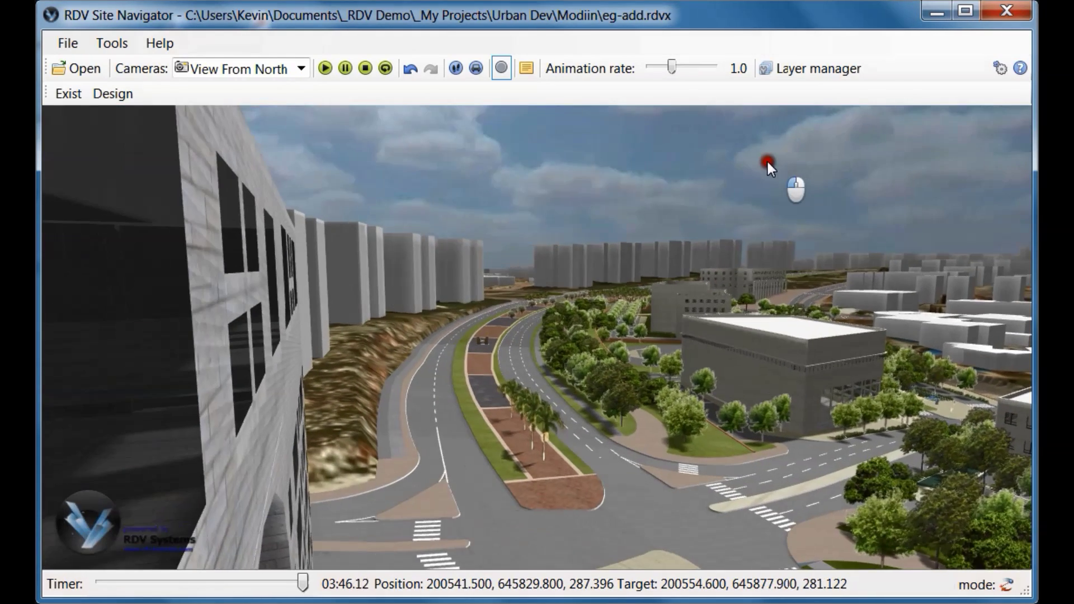
# Toggle between existing conditions and the proposed design, ending with the design's roads, trees and buildings shown.
pyautogui.click(66, 94)
pyautogui.click(129, 94)
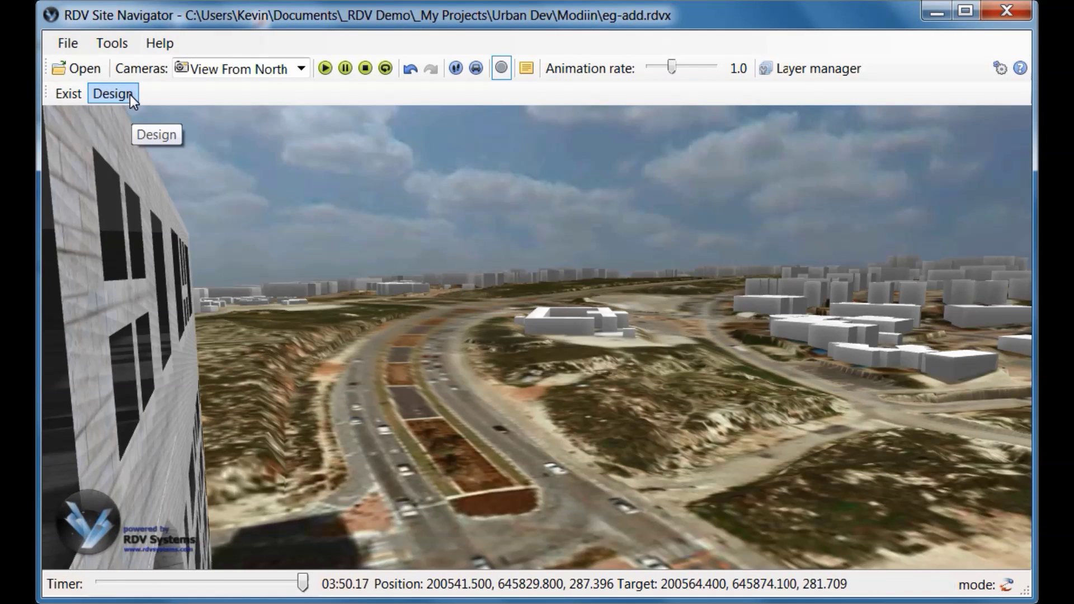
pyautogui.click(130, 95)
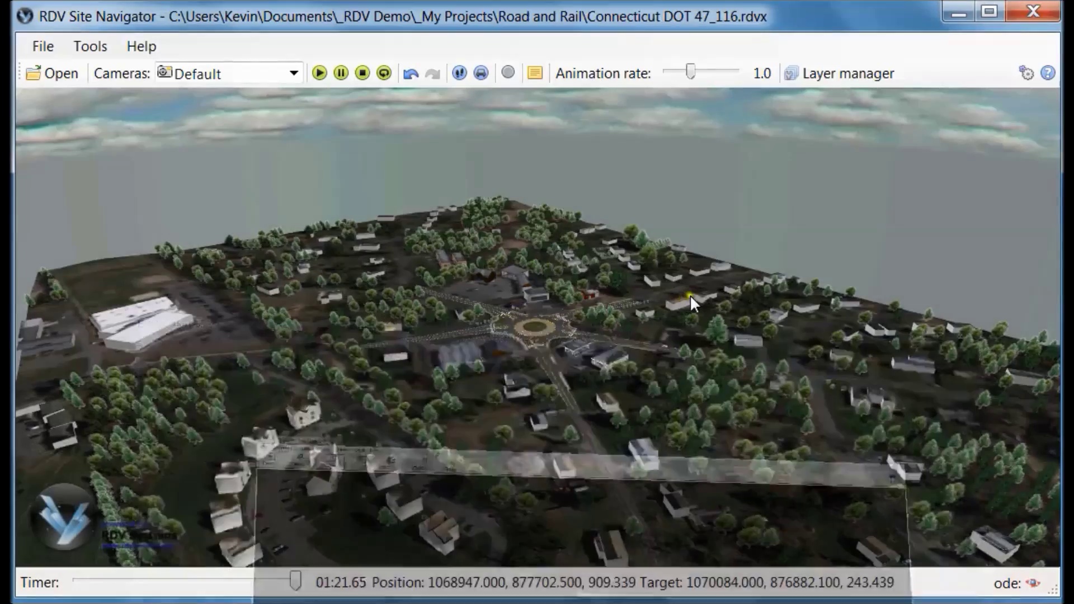
# Move the camera toward the roundabout beside the fuel station canopies in Connecticut DOT 47_116.
pyautogui.moveTo(697, 296); pyautogui.dragTo(595, 333)
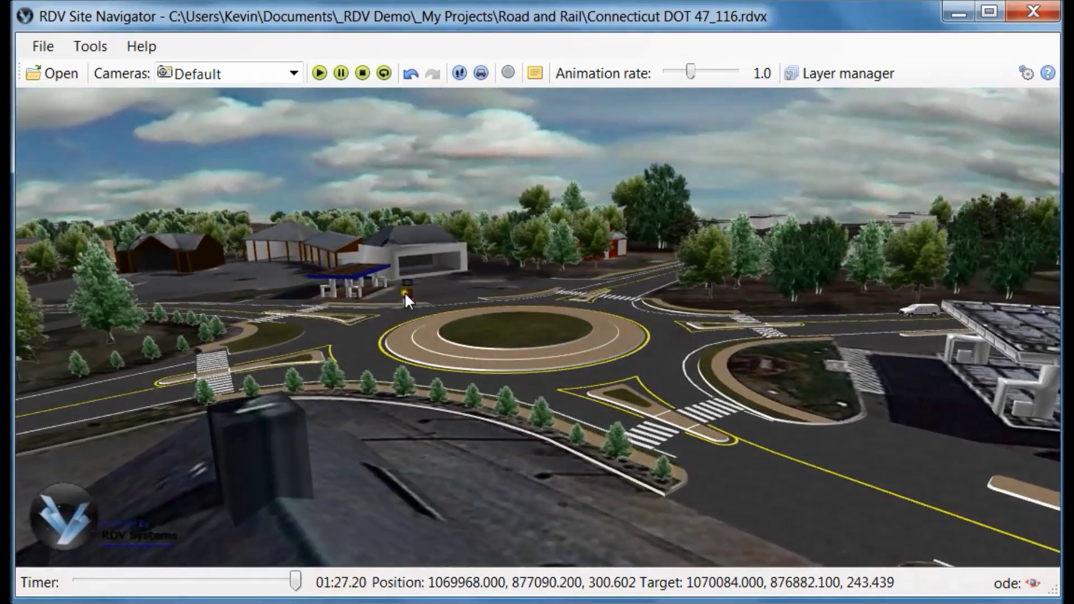
# Fly around the I-65 interchange, then play the 65-N camera drive beneath the flyover ramps.
pyautogui.moveTo(408, 289); pyautogui.dragTo(417, 323)
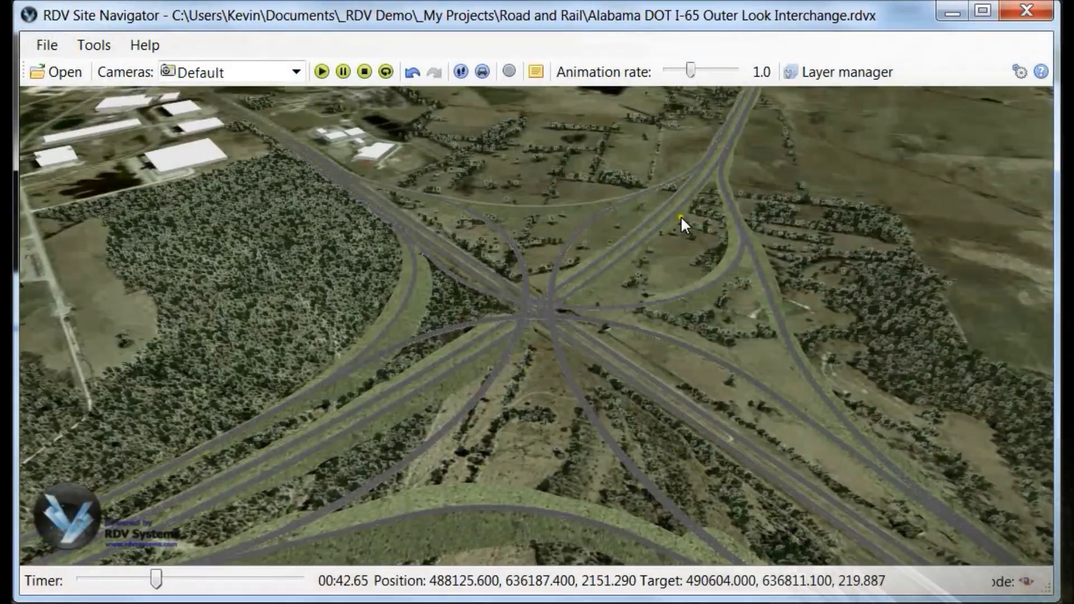
pyautogui.moveTo(680, 215)
pyautogui.mouseDown()
pyautogui.moveTo(682, 260)
pyautogui.moveTo(597, 293)
pyautogui.moveTo(385, 287)
pyautogui.moveTo(373, 268)
pyautogui.moveTo(391, 268)
pyautogui.mouseUp()
pyautogui.moveTo(457, 283); pyautogui.dragTo(369, 240)
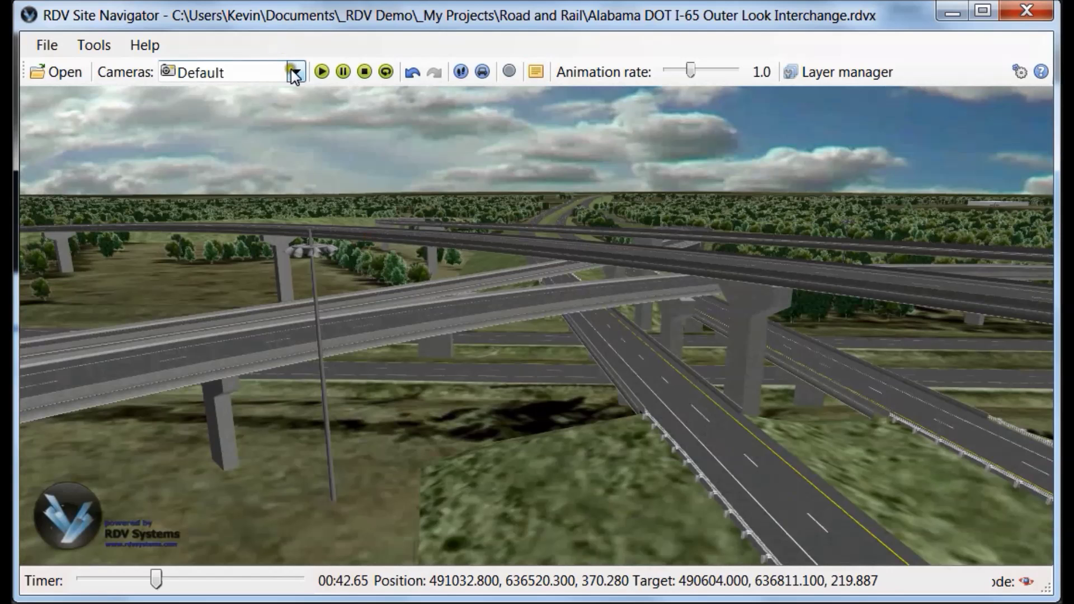
pyautogui.click(251, 126)
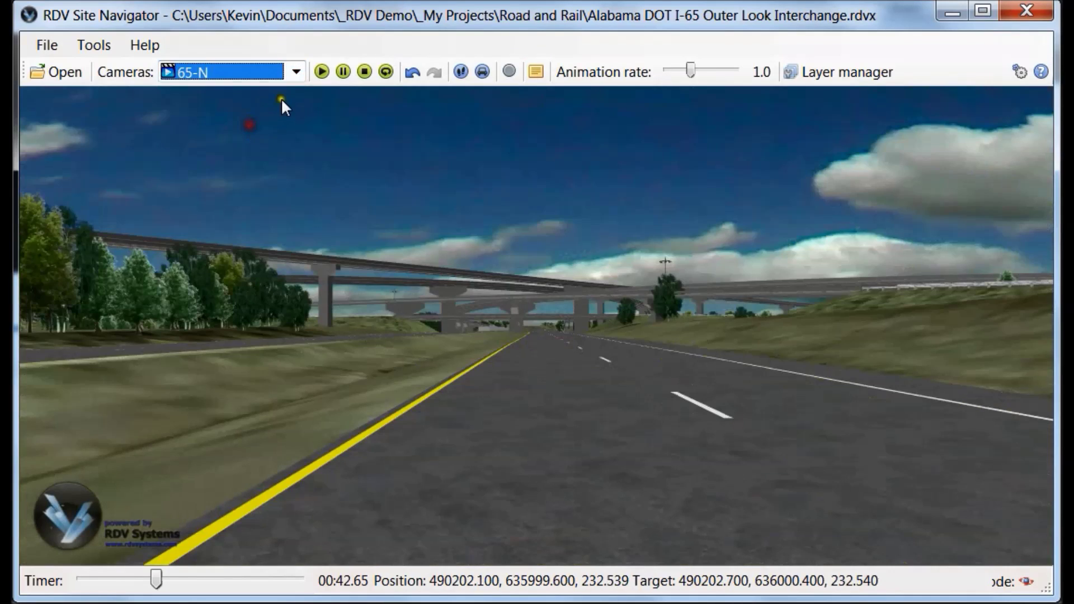
pyautogui.click(322, 72)
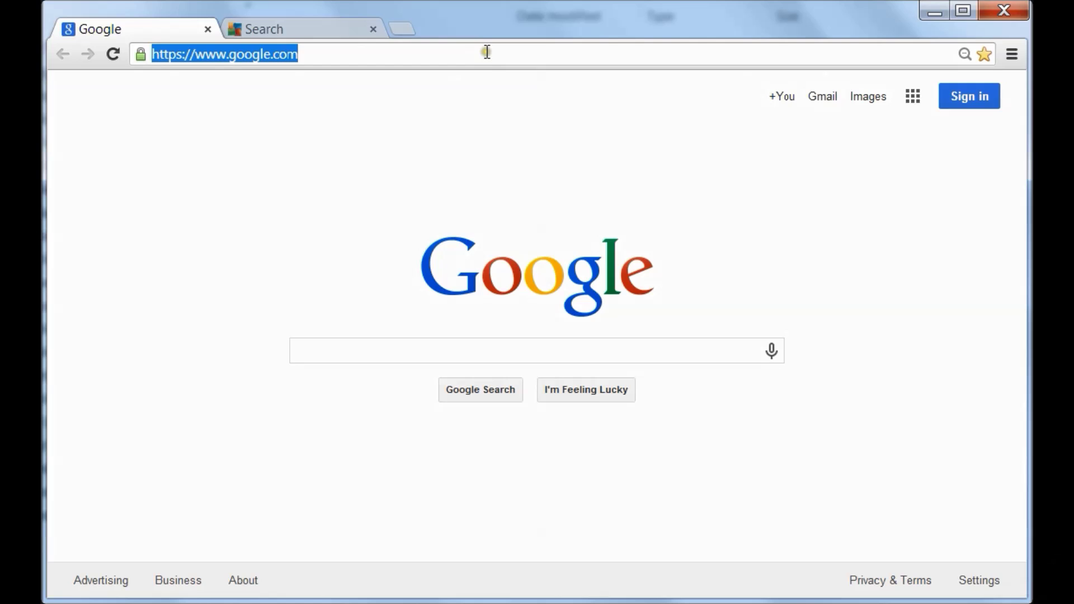
pyautogui.write('www.123bim.com')
pyautogui.press('Return')
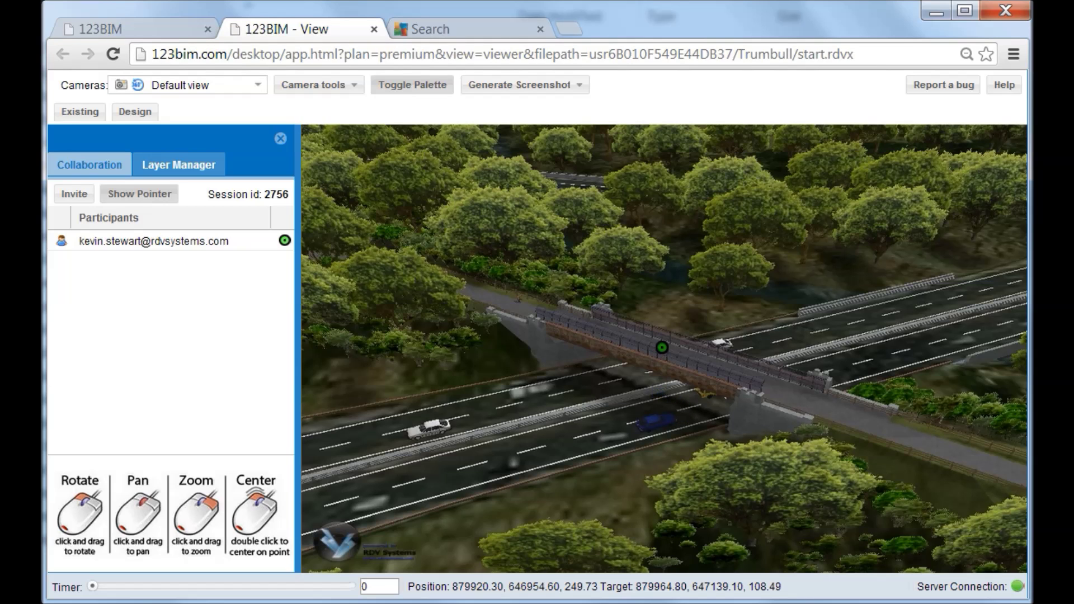
pyautogui.moveTo(667, 343); pyautogui.dragTo(700, 311, button='middle')
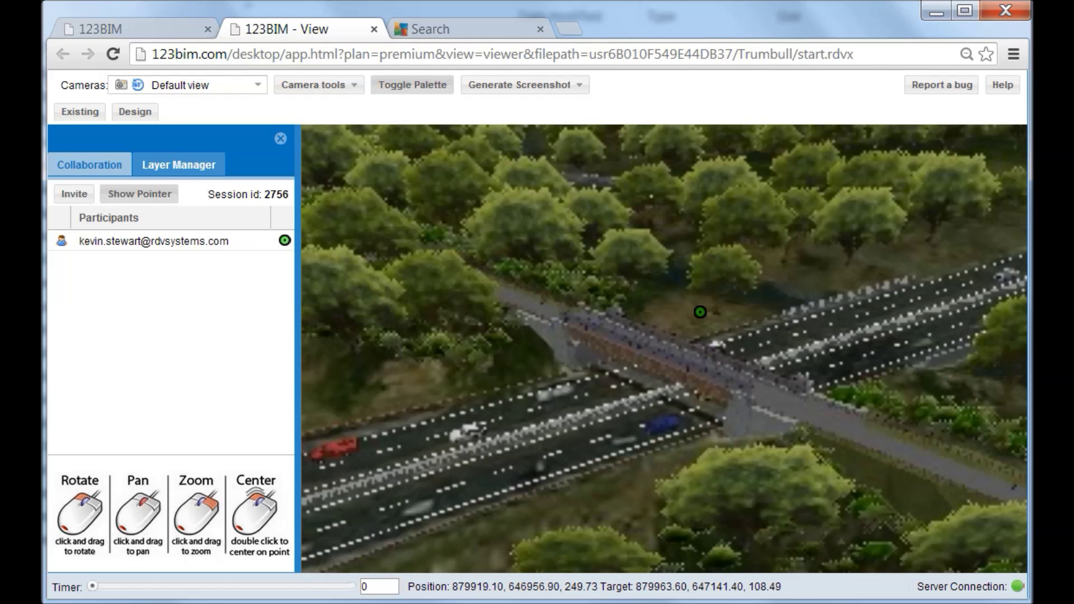
pyautogui.moveTo(652, 449); pyautogui.dragTo(912, 418)
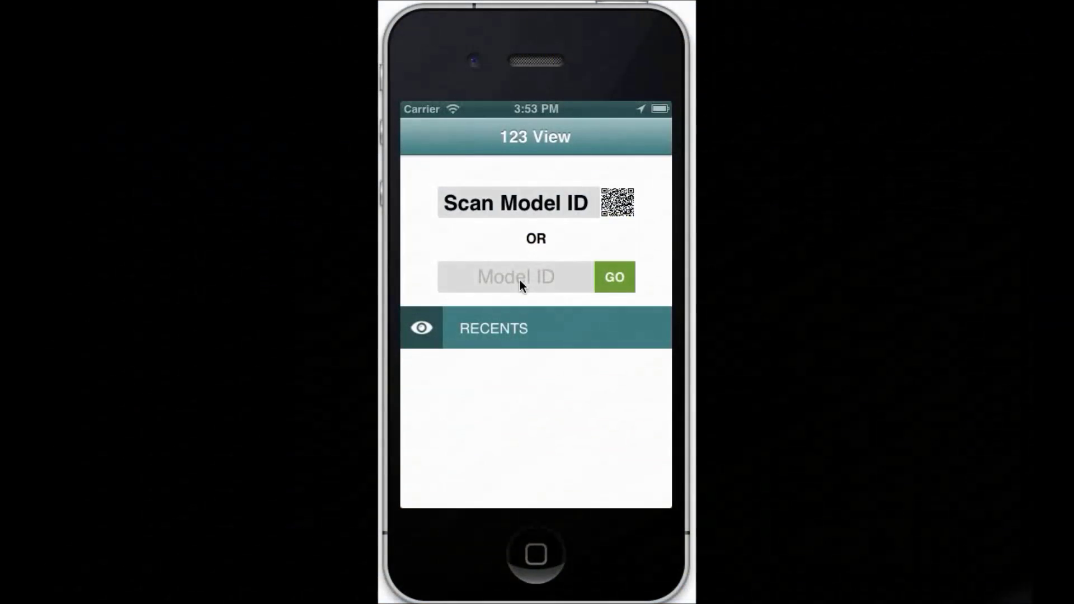
# Load the street model in 123 View from its model ID and step forward into it.
pyautogui.click(518, 278)
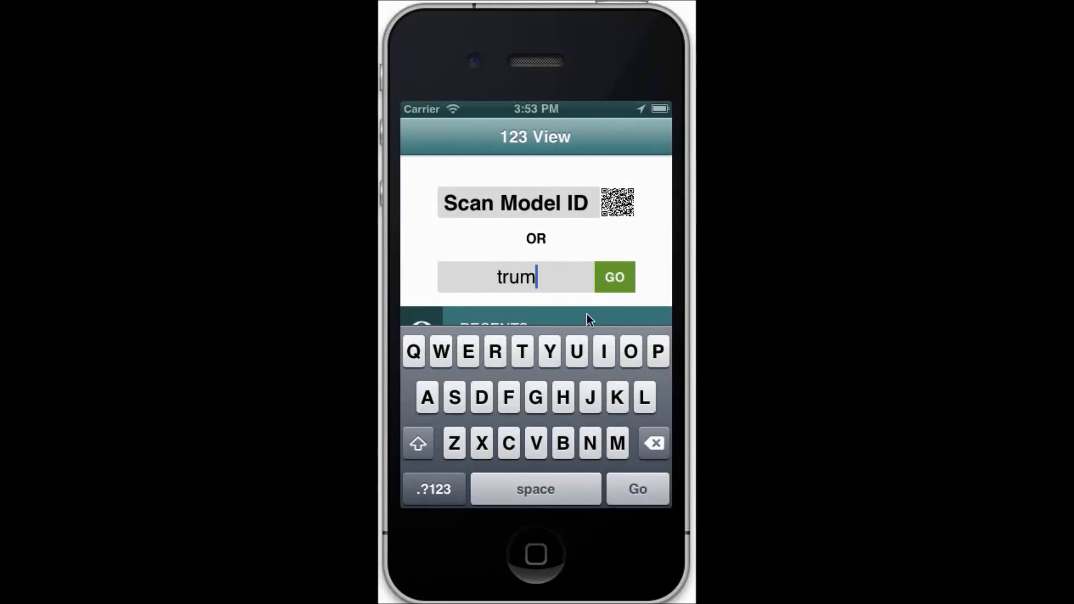
pyautogui.press('Return')
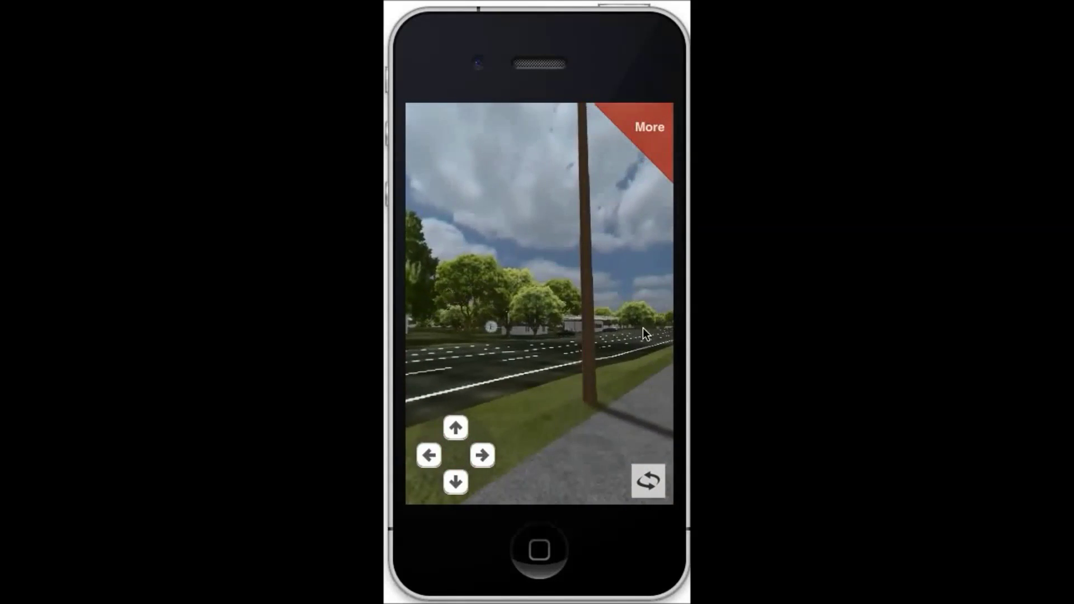
pyautogui.click(456, 429)
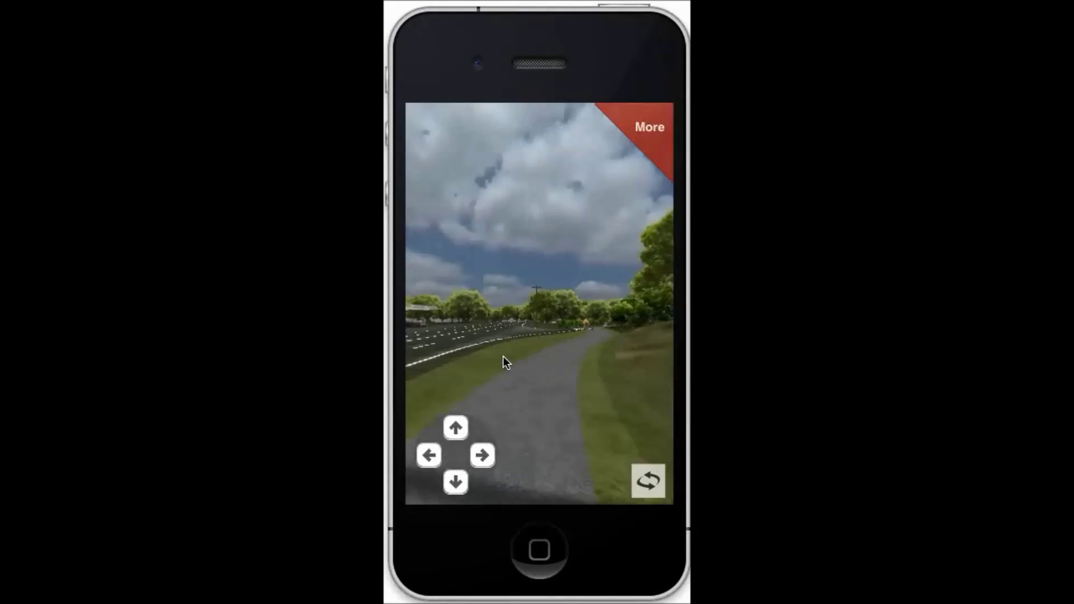
# Walk past the white house and large tree to a spot by the crosswalk.
pyautogui.moveTo(451, 373); pyautogui.dragTo(549, 371)
pyautogui.click(454, 379)
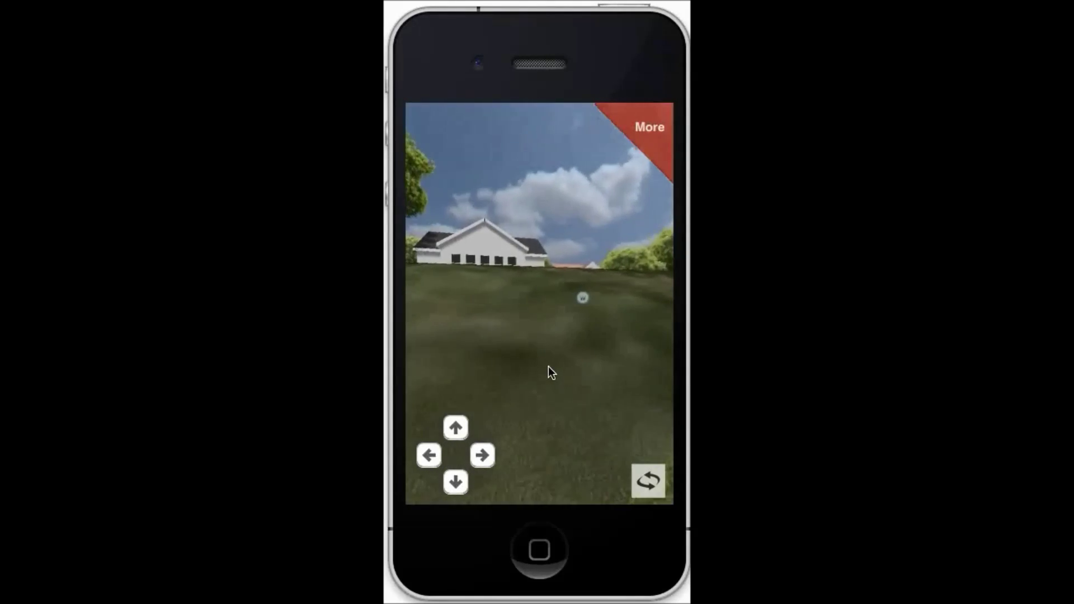
pyautogui.moveTo(458, 375); pyautogui.dragTo(537, 386)
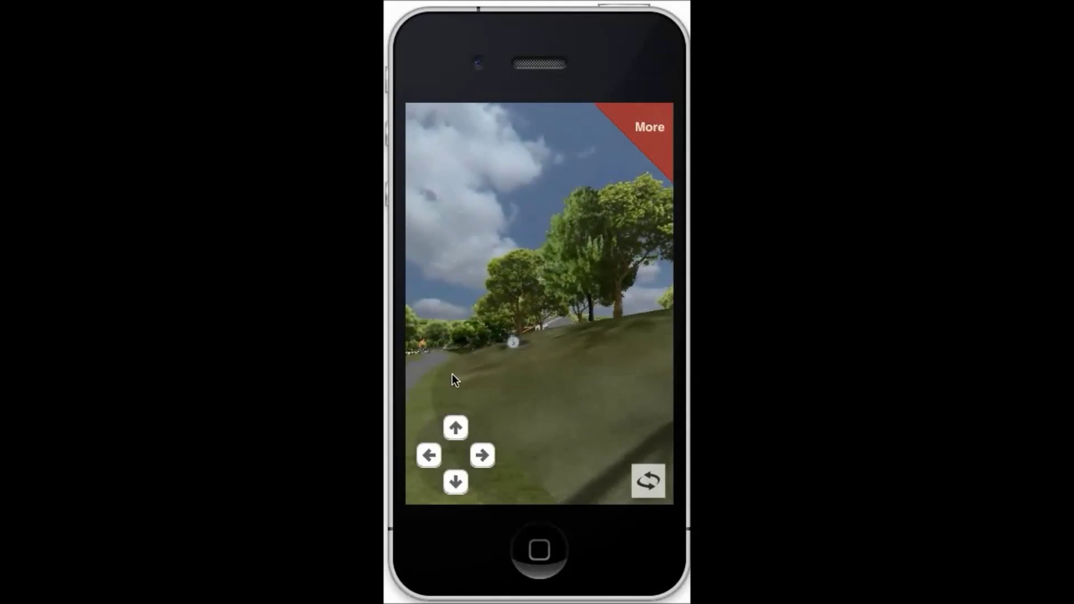
pyautogui.moveTo(453, 377); pyautogui.dragTo(535, 375)
pyautogui.click(454, 428)
pyautogui.moveTo(489, 422); pyautogui.dragTo(511, 358)
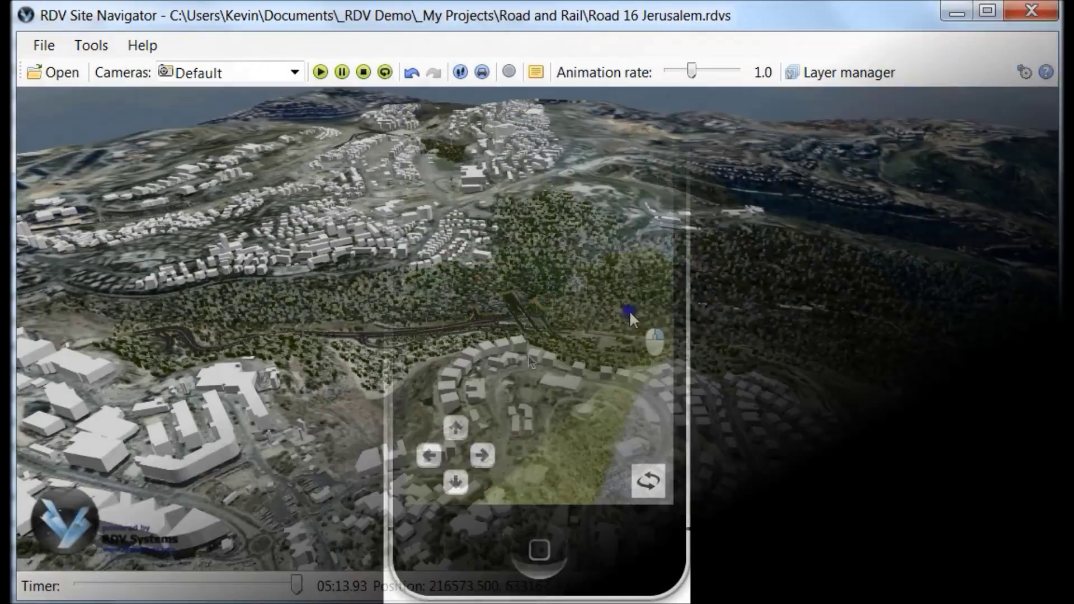
# Fly around the Road 16 Jerusalem interchange, then from the Haifa Seaport toward the city.
pyautogui.moveTo(630, 310); pyautogui.dragTo(636, 348)
pyautogui.moveTo(637, 345); pyautogui.dragTo(427, 350, button='right')
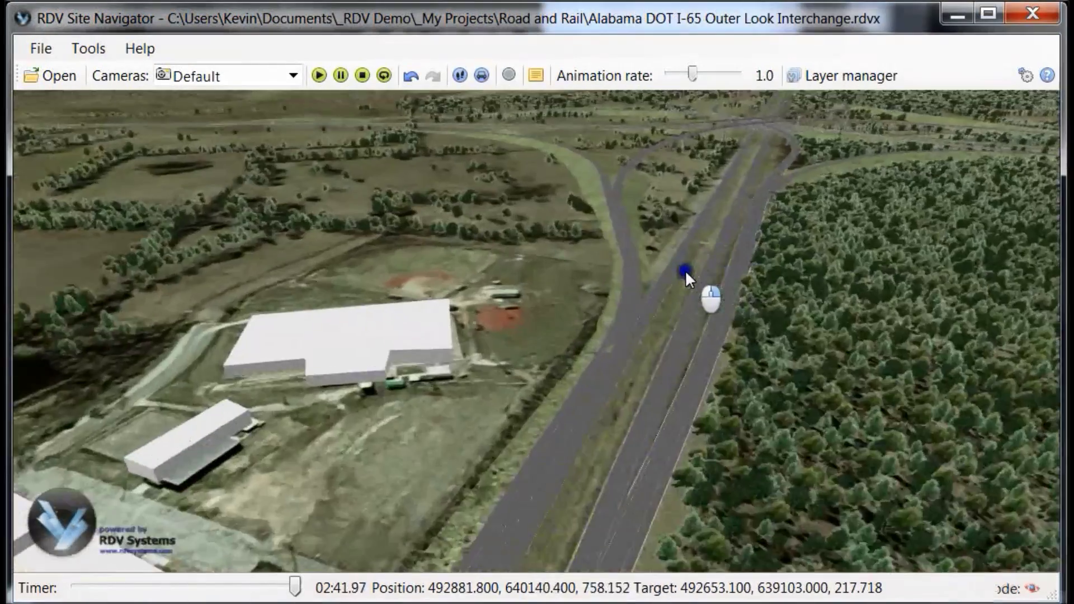
pyautogui.moveTo(683, 276); pyautogui.dragTo(585, 301)
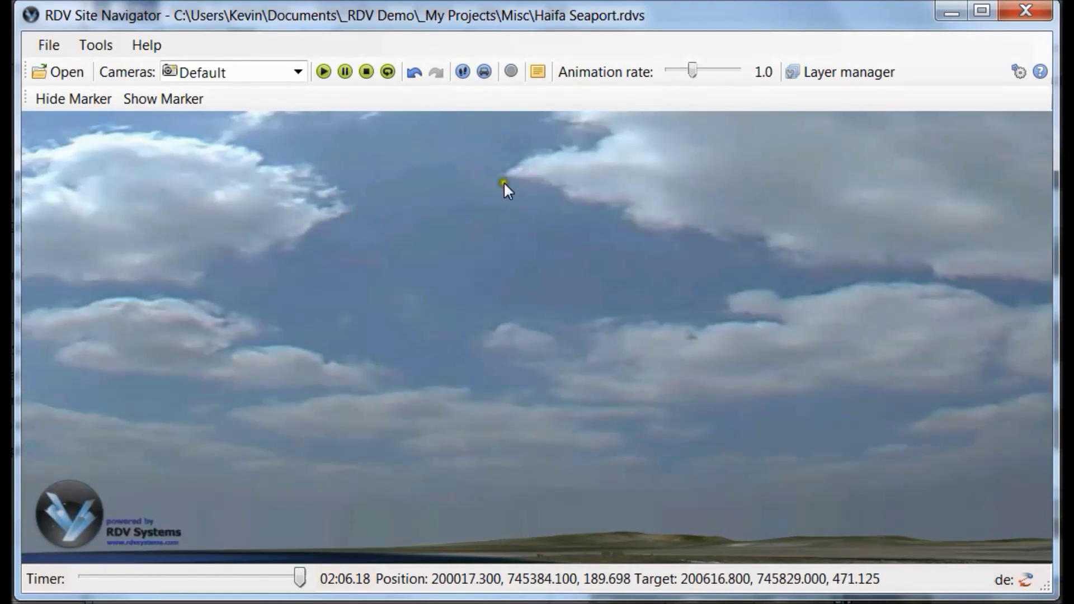
pyautogui.moveTo(496, 233); pyautogui.dragTo(492, 237)
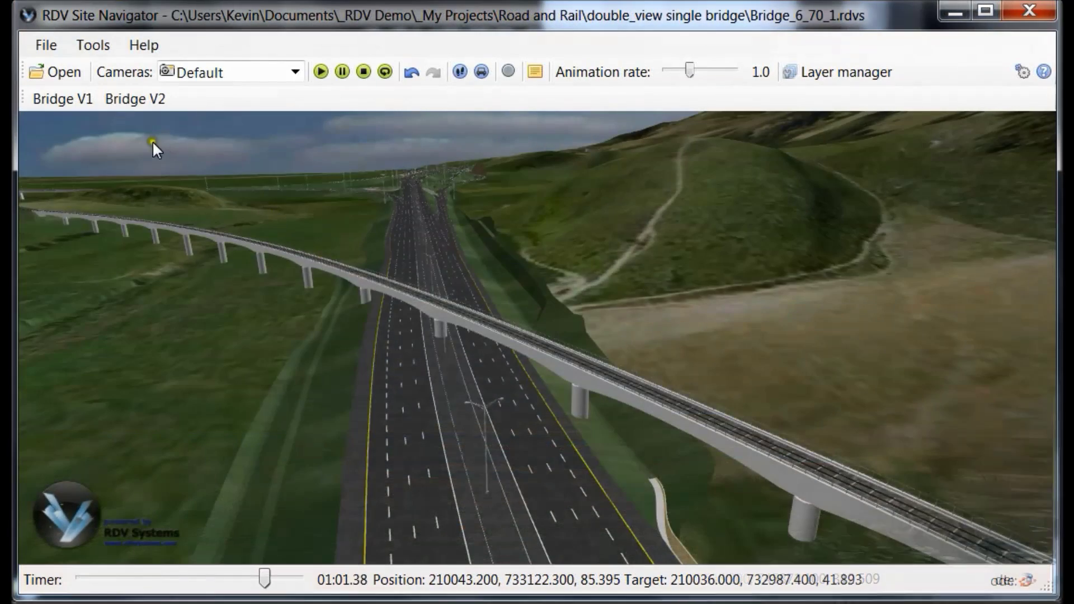
# Compare Bridge V2 with Bridge V1, then fly into the Fish Plant and hide its roofs.
pyautogui.click(134, 97)
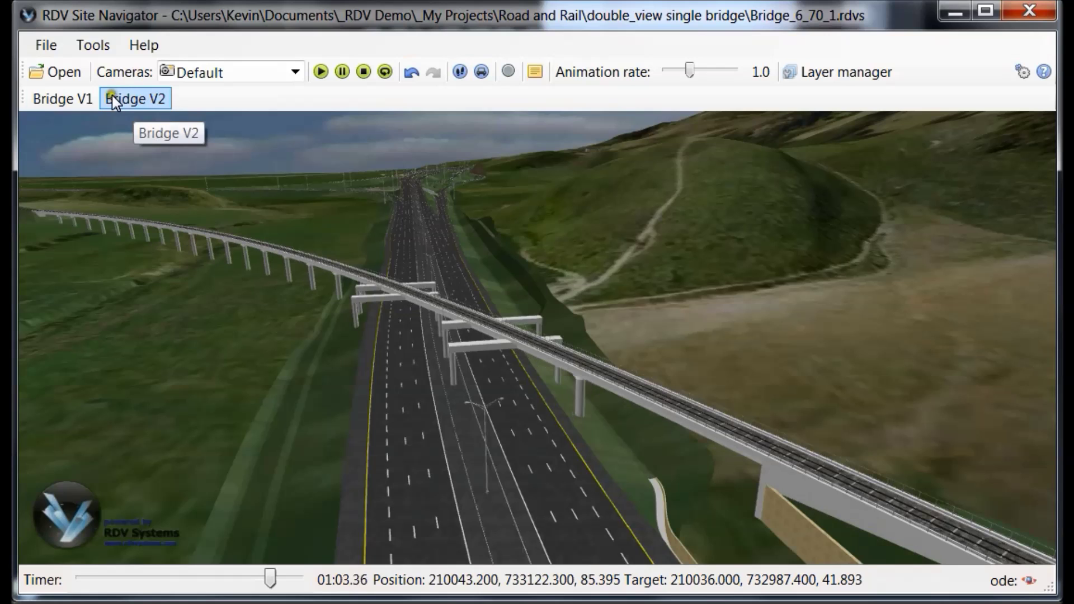
pyautogui.click(60, 101)
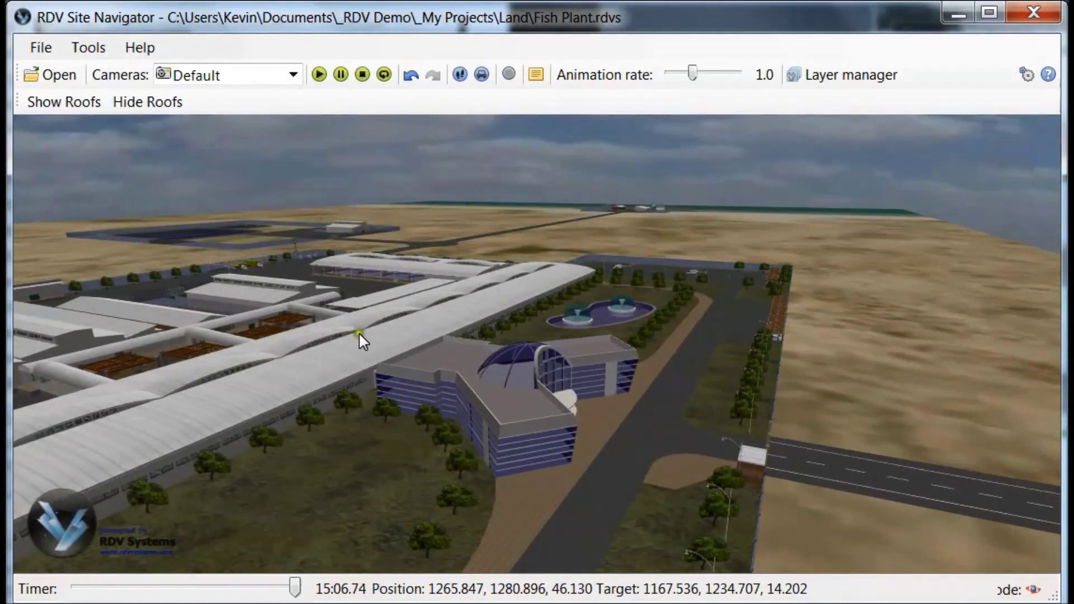
pyautogui.click(358, 334)
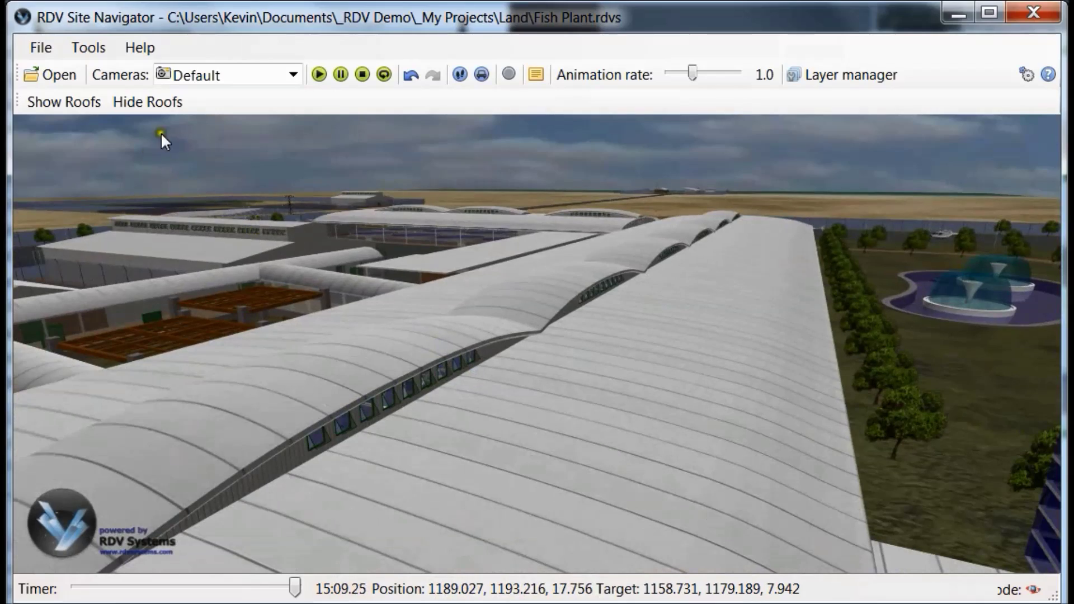
pyautogui.click(160, 102)
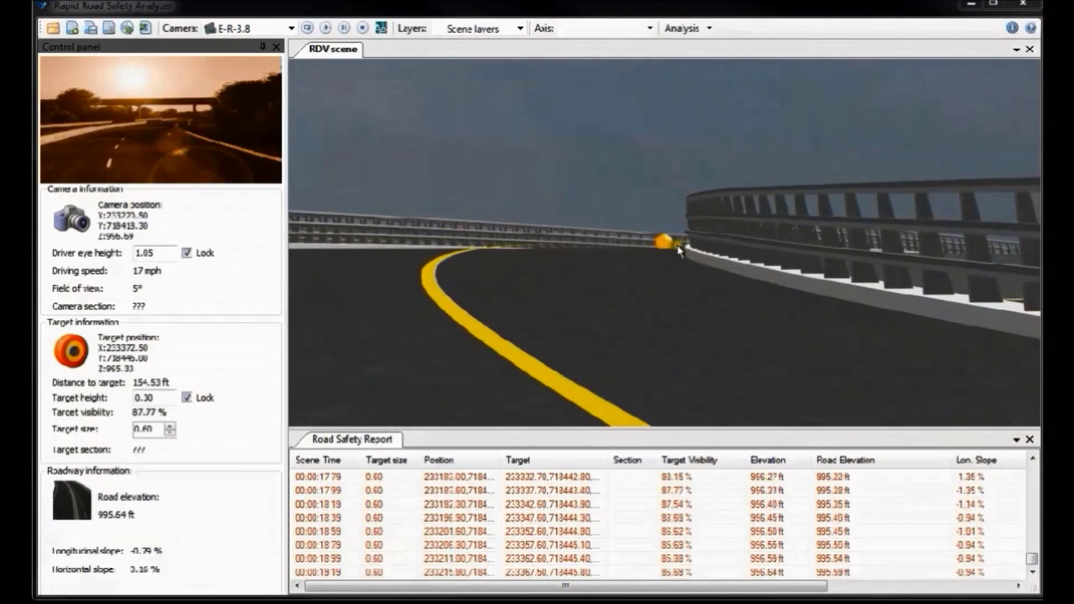